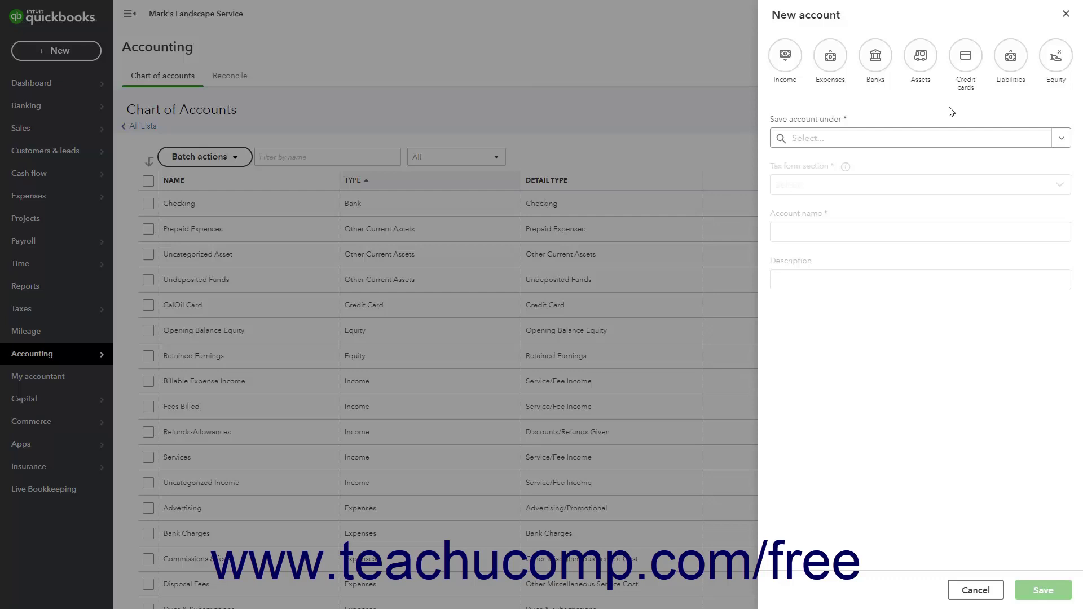
Make the account an Asset under Other Current Assets, then browse the tax form sections without choosing.
click(921, 67)
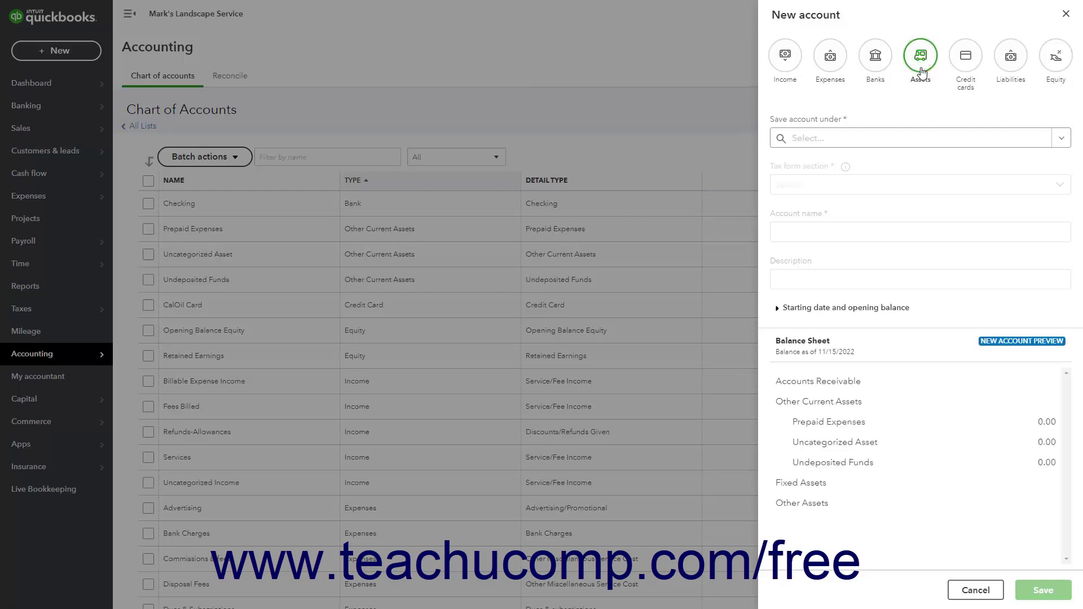
click(1060, 139)
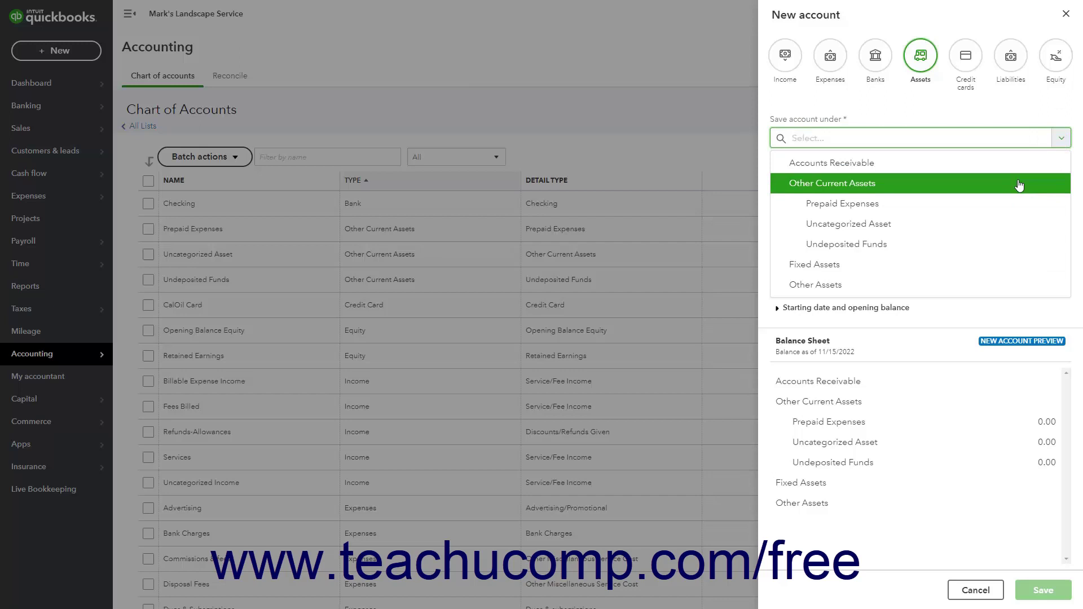
click(1019, 185)
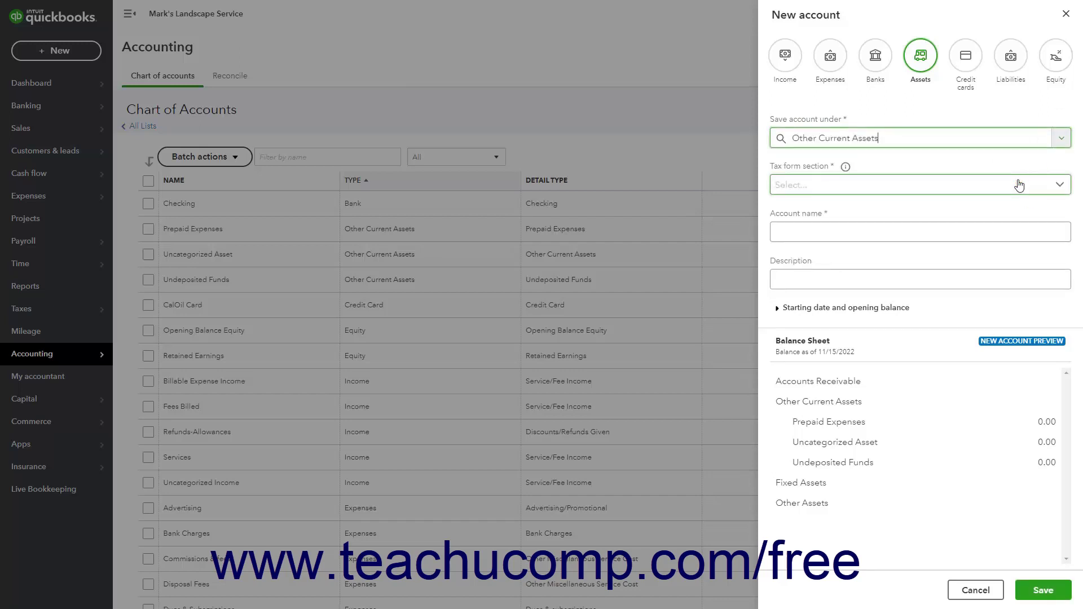
click(1062, 189)
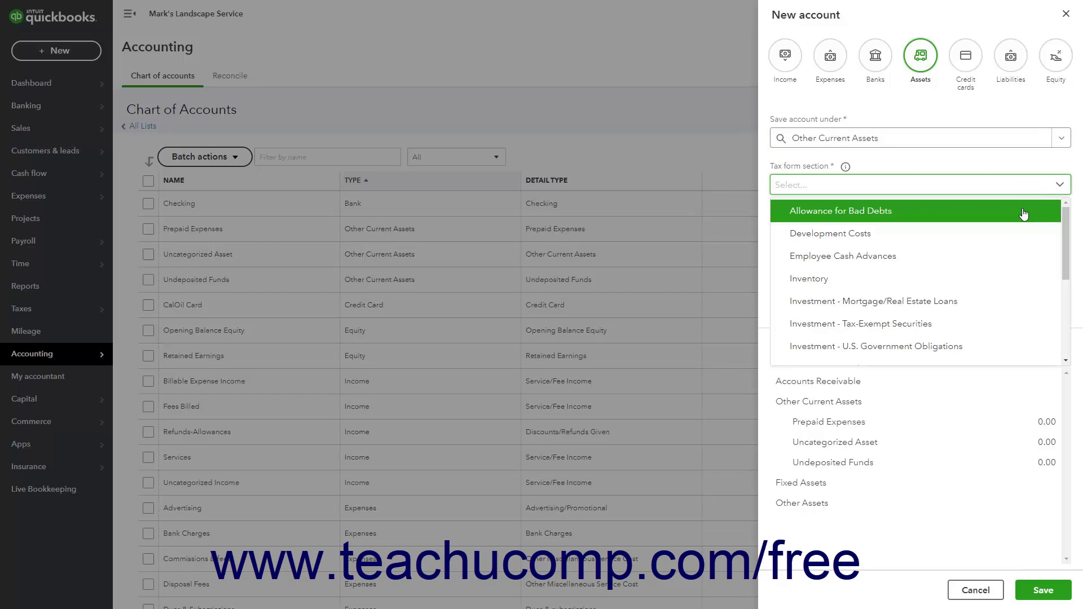
scroll(1013, 265, down, 3)
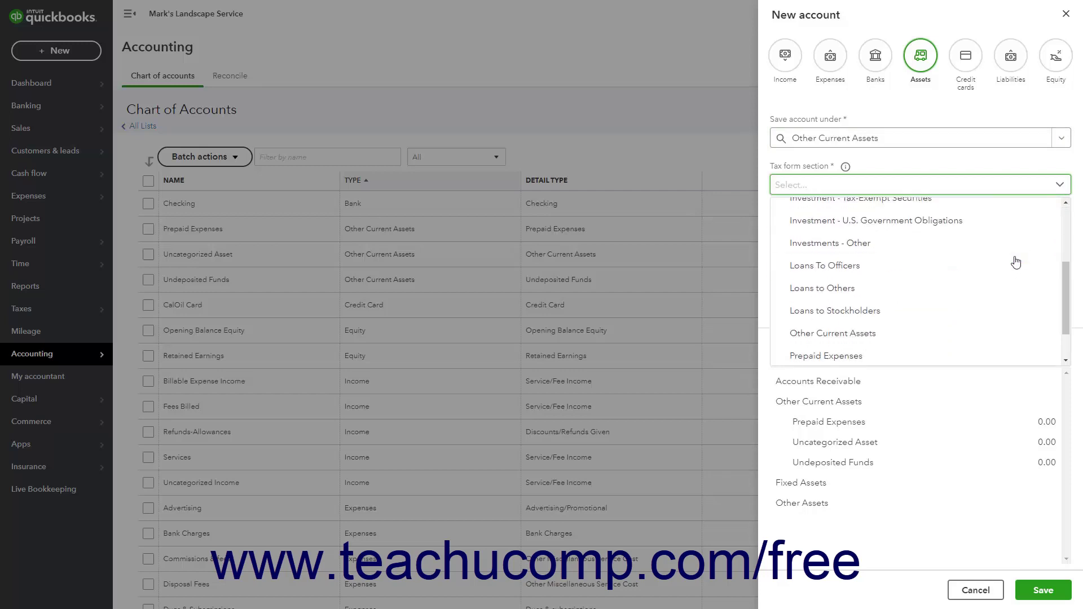
click(1065, 191)
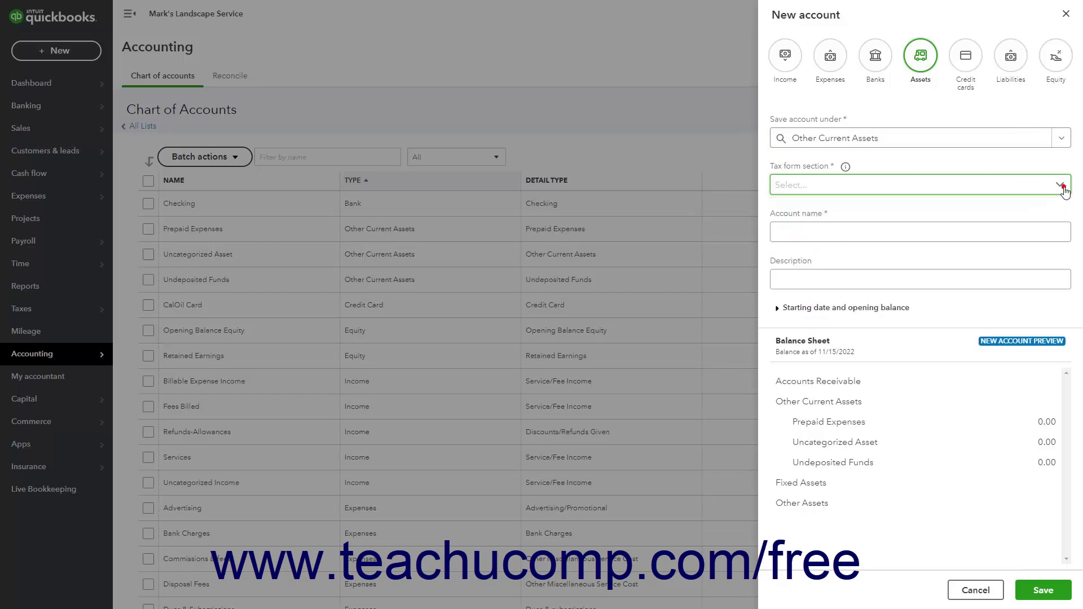
Move the account under Fixed Assets and browse its tax form section options.
click(1056, 141)
click(927, 261)
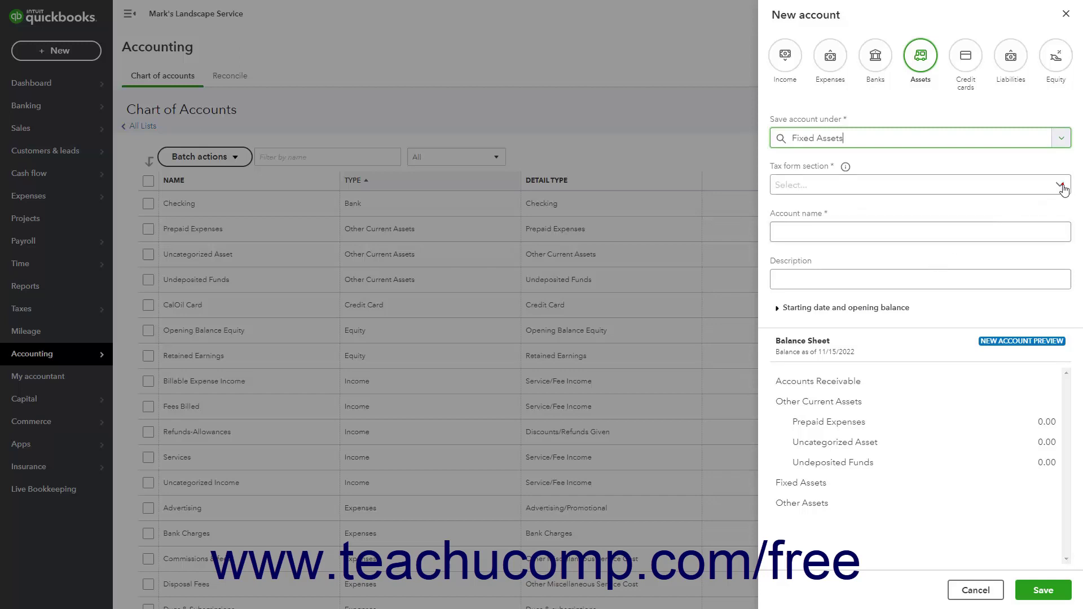
click(1063, 188)
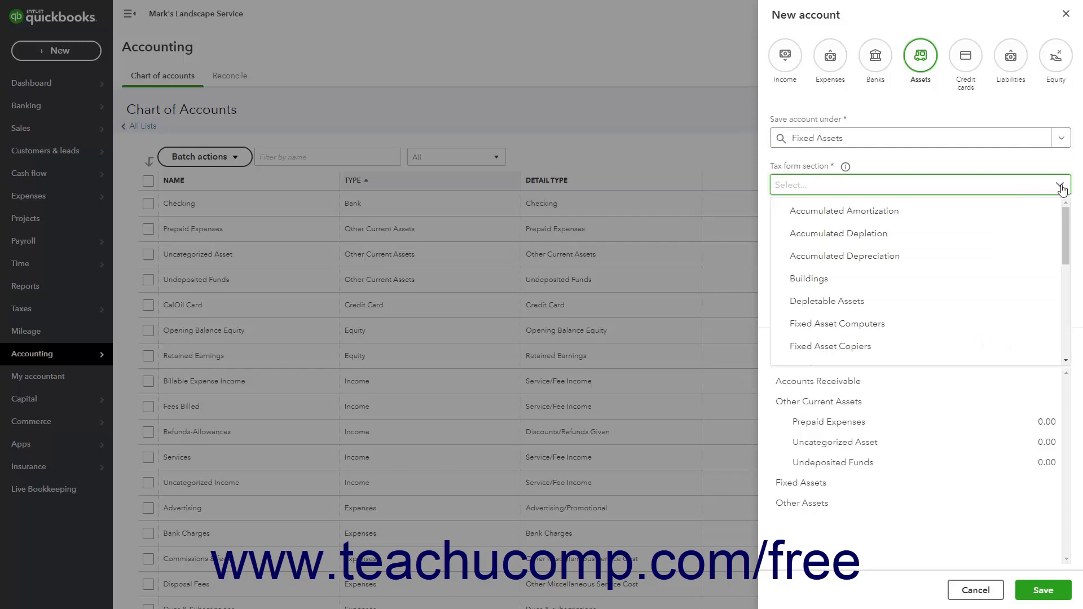
scroll(968, 282, down, 2)
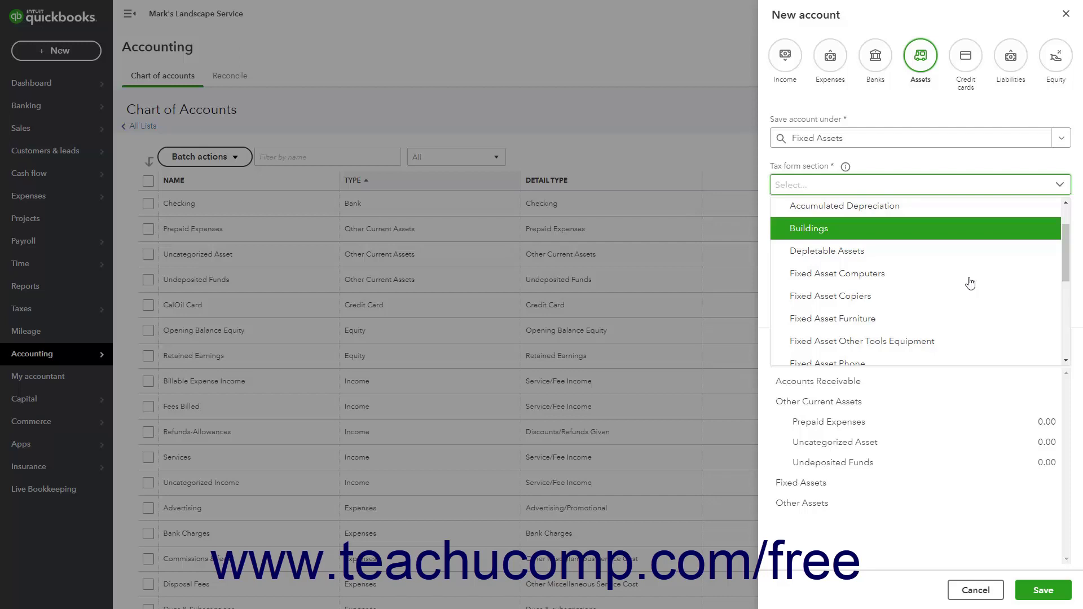
key(Down)
key(Down)
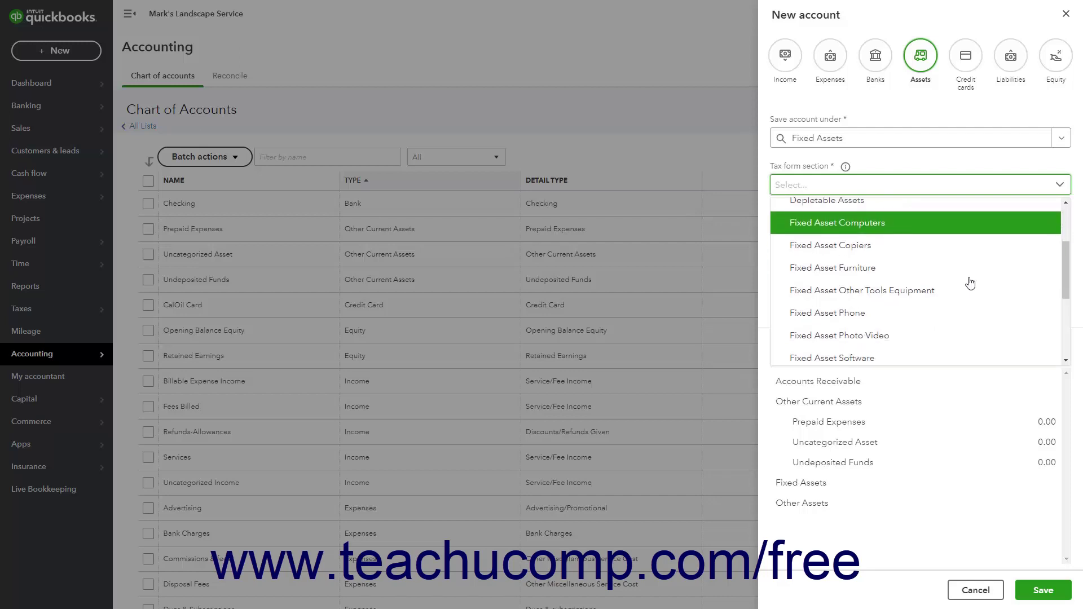
scroll(971, 283, up, 3)
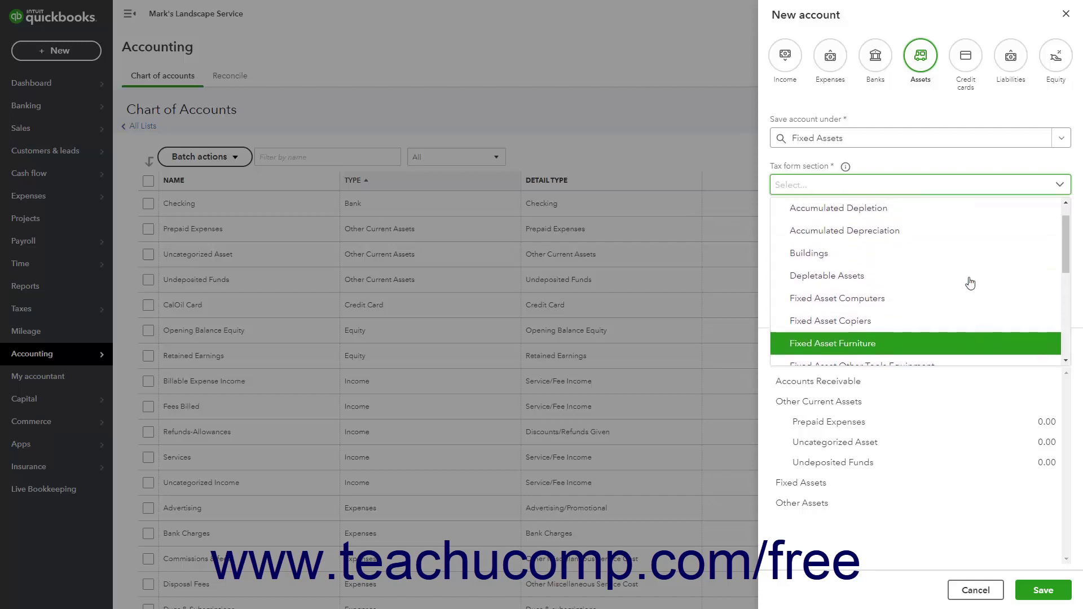
Switch the parent category to Other Assets and review its tax form sections without picking one.
click(1060, 184)
click(1061, 137)
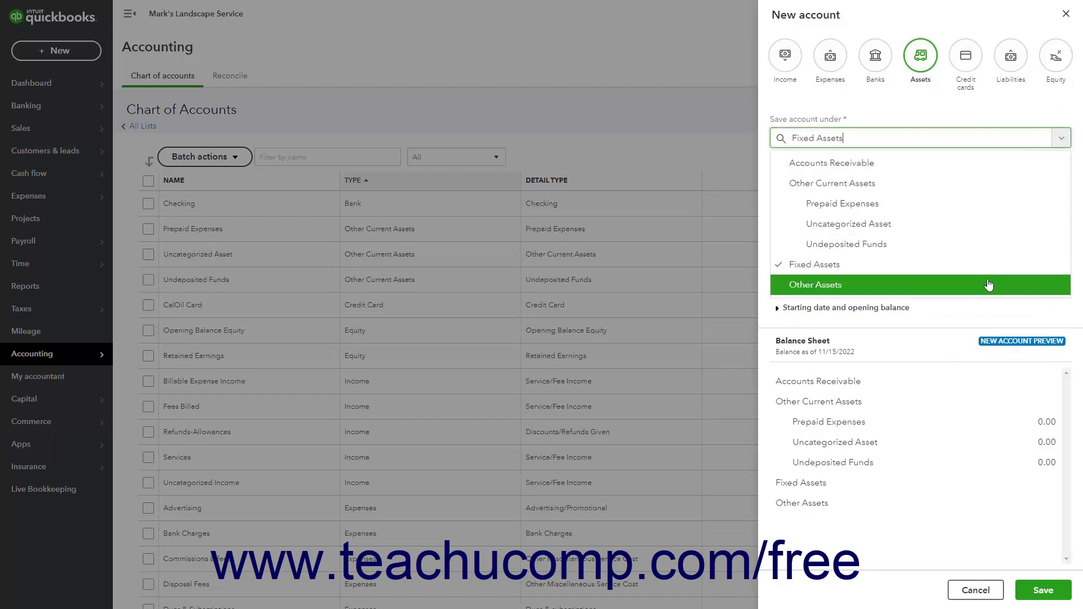
click(988, 285)
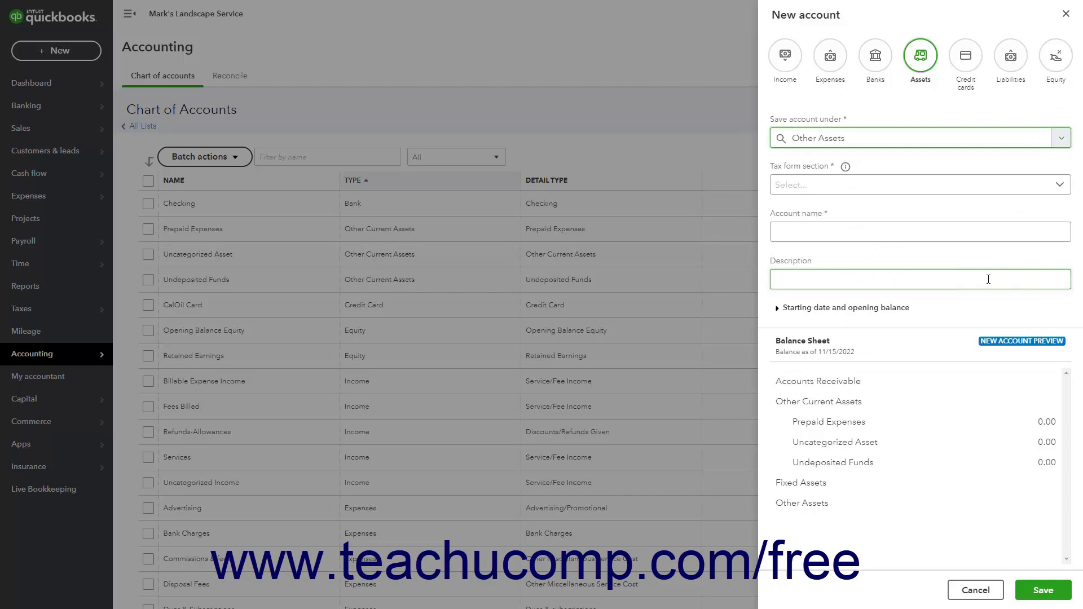
click(1060, 185)
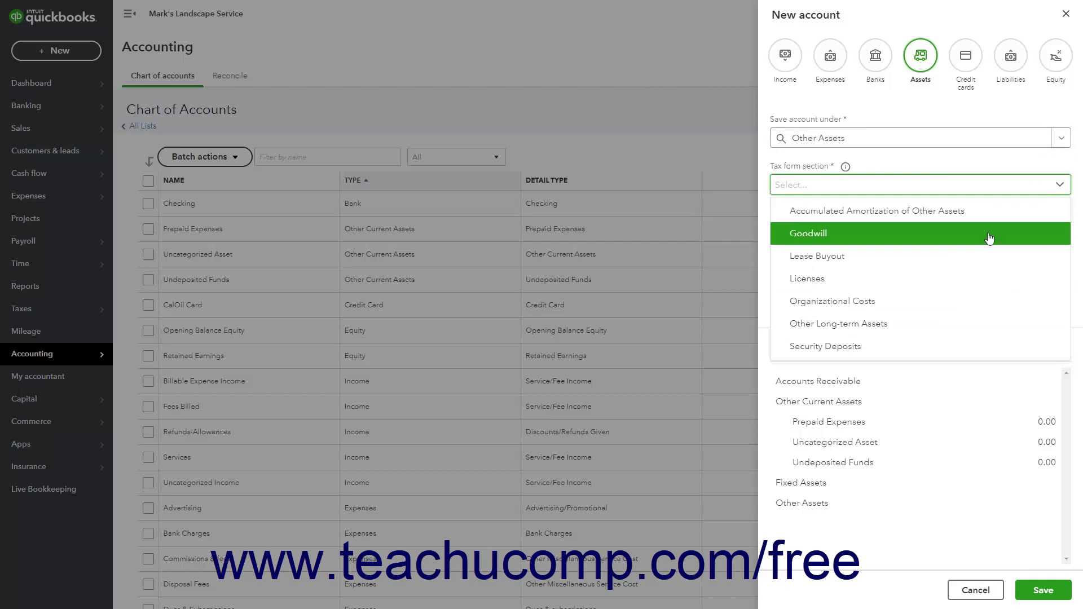
click(1065, 183)
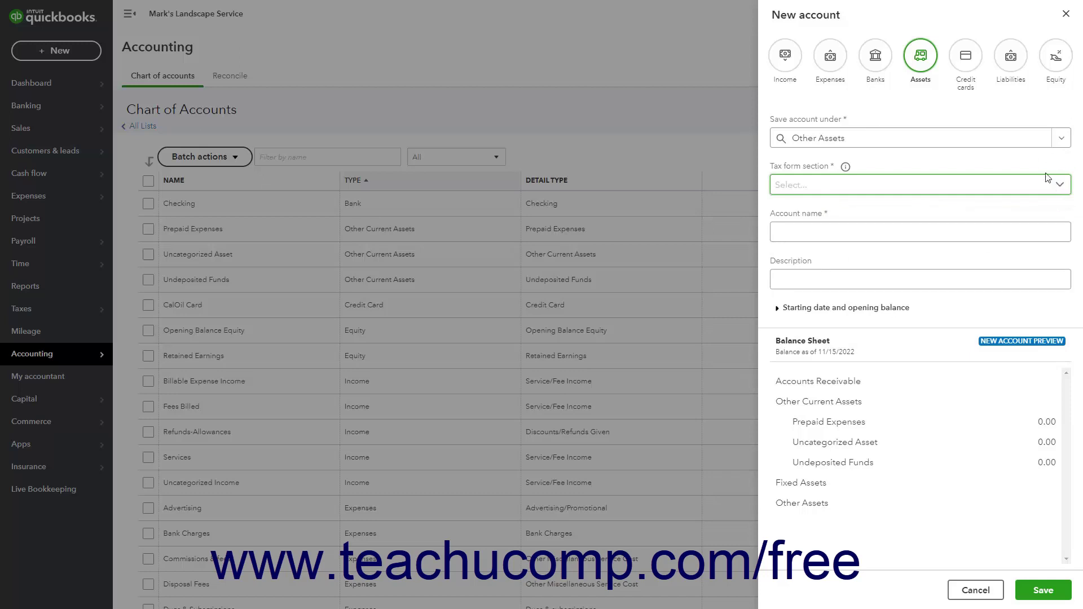
Change the account type to Liabilities, placed under Other Current Liabilities.
click(1010, 66)
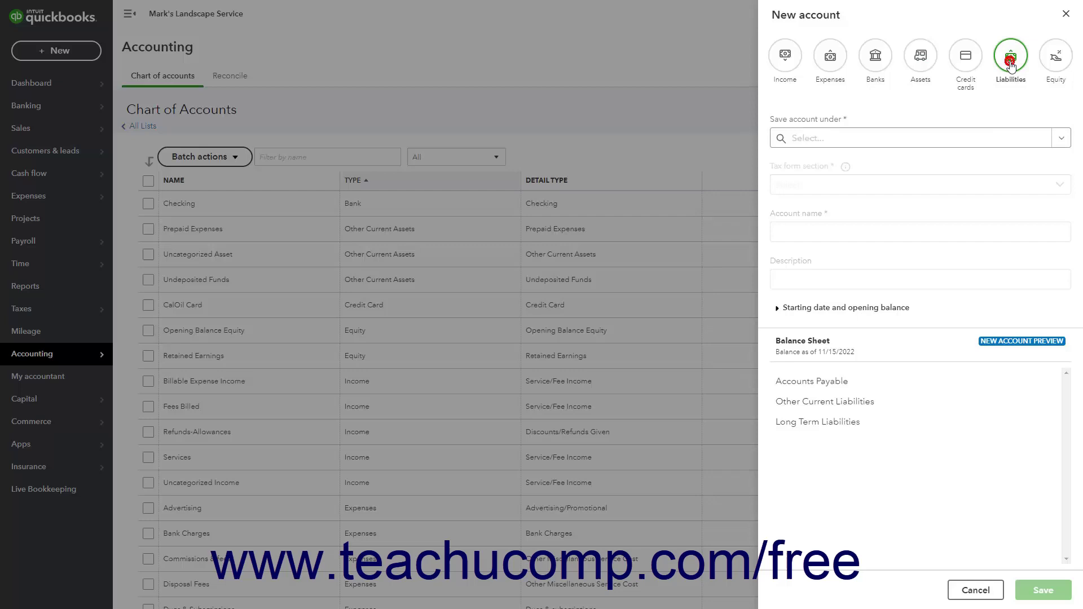
click(1063, 140)
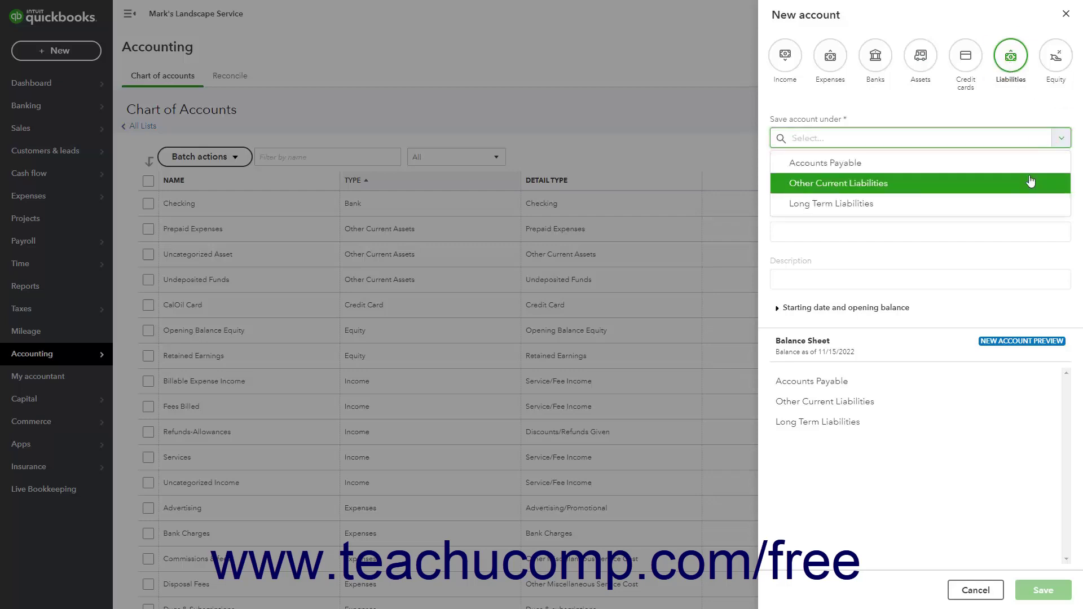
click(1027, 181)
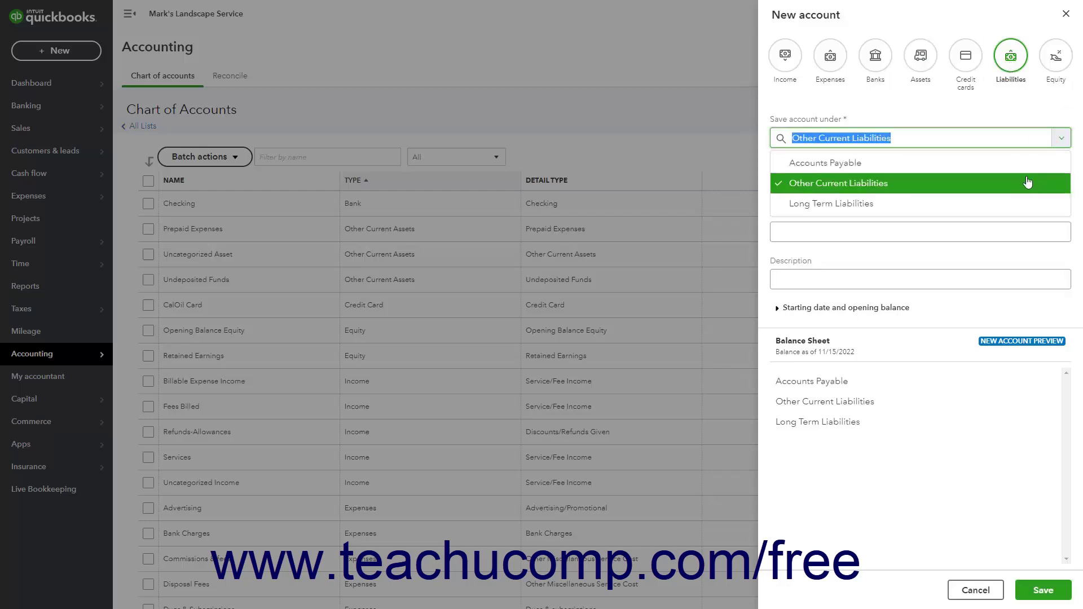
click(1028, 182)
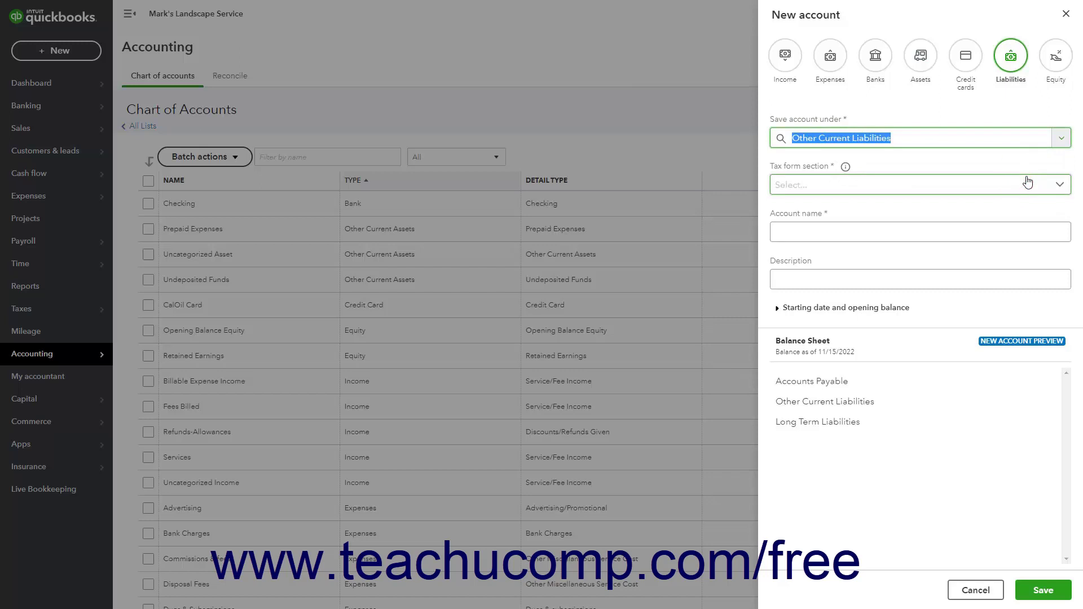
Review the liability tax form sections, then move the account under Long Term Liabilities.
click(1060, 188)
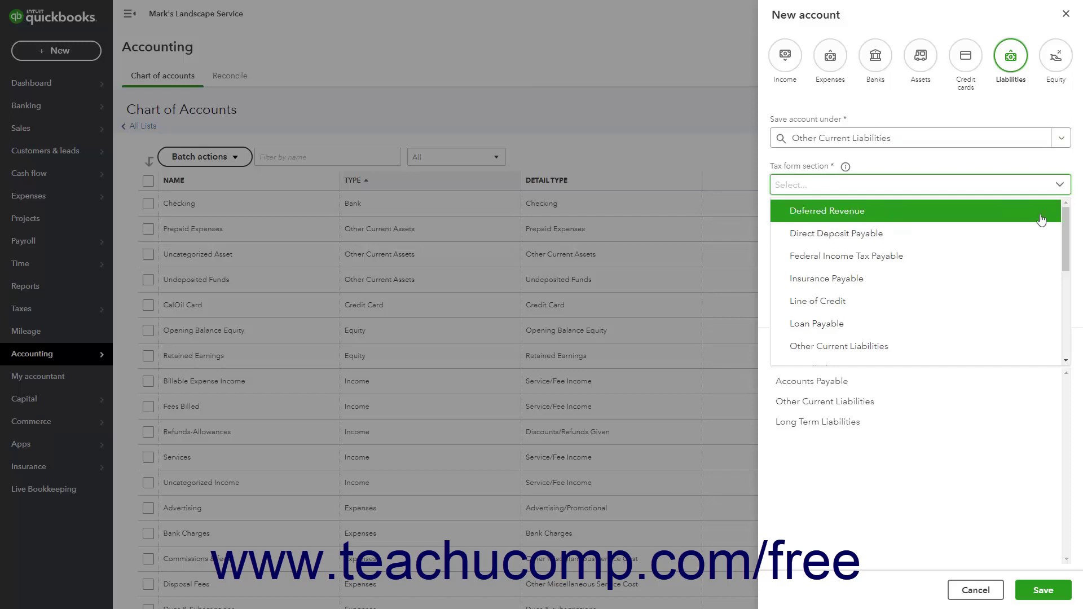
click(1058, 185)
click(1058, 145)
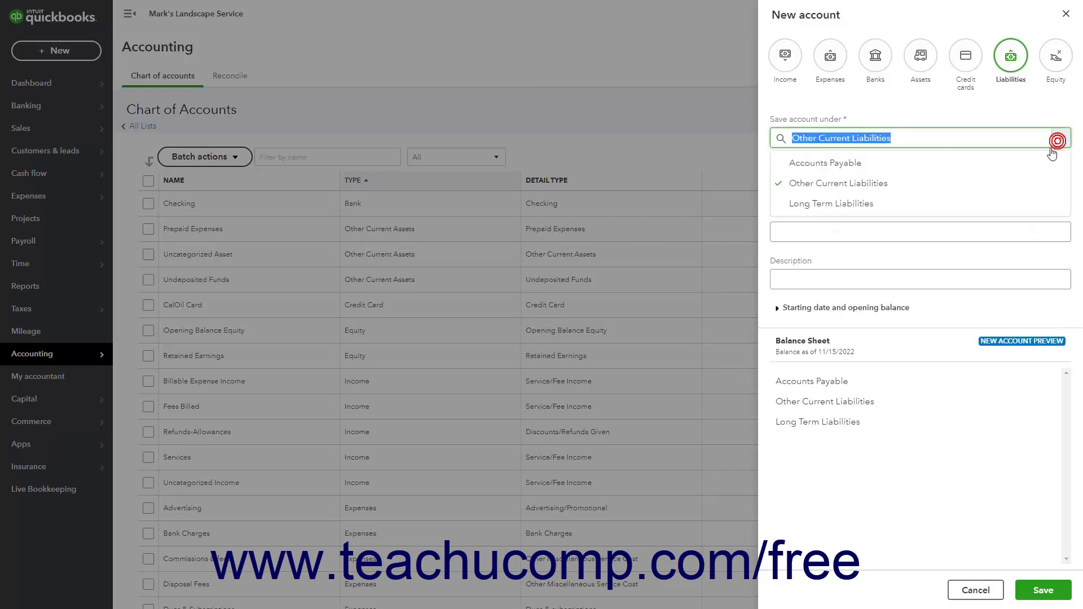
click(1011, 205)
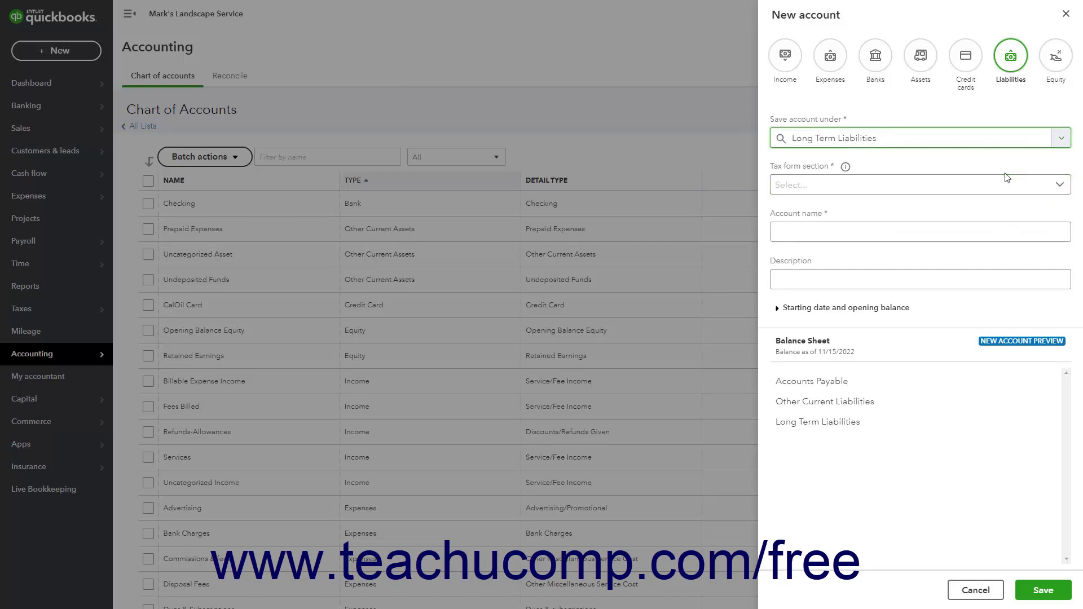
Check the tax form sections without choosing, then discard the unfinished liability account.
click(1013, 180)
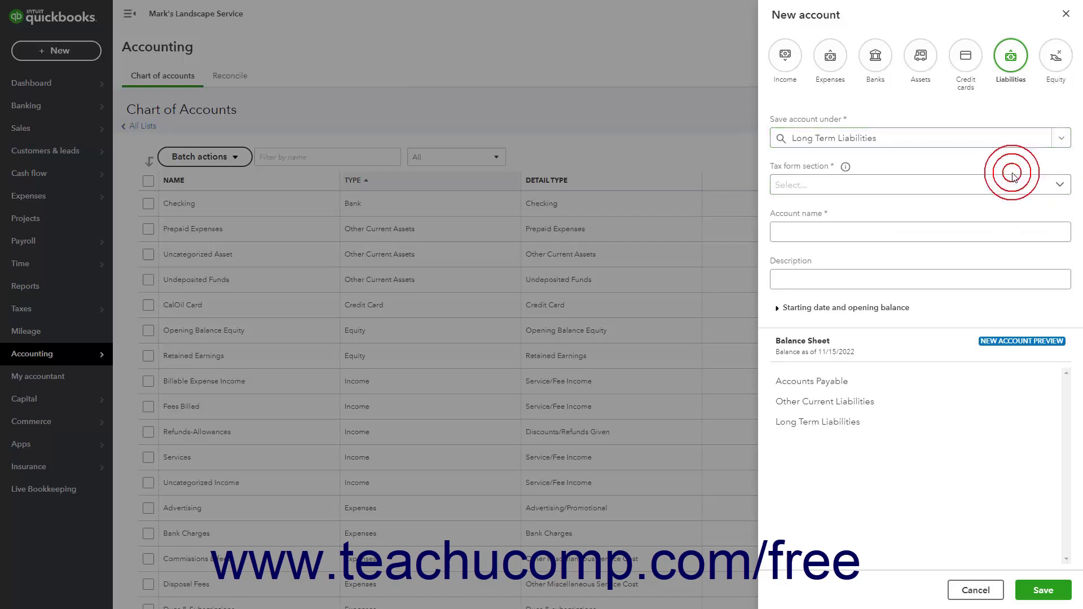
click(1059, 186)
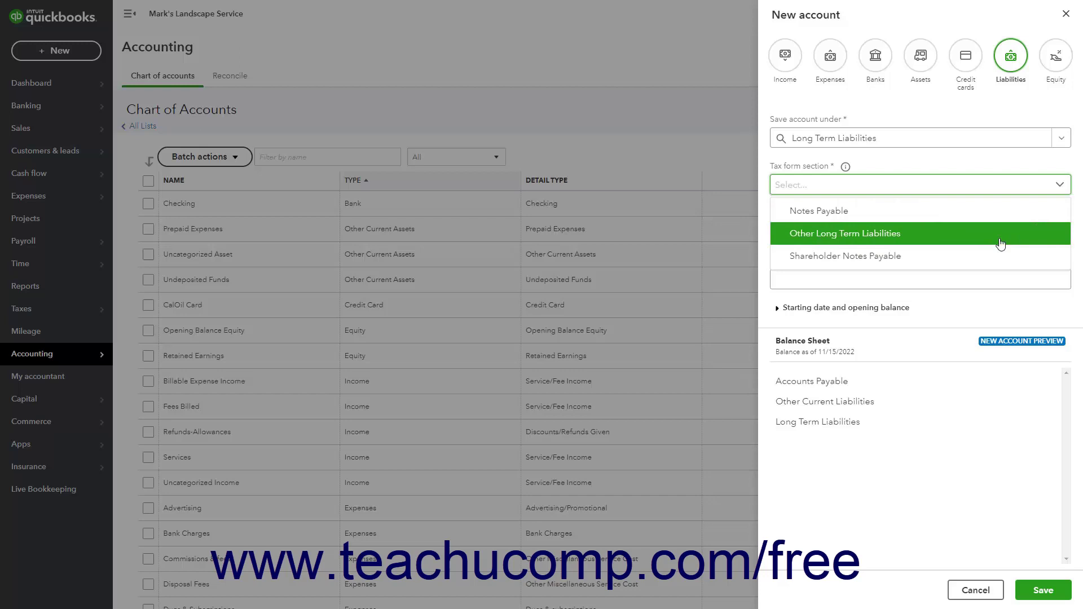
click(1053, 185)
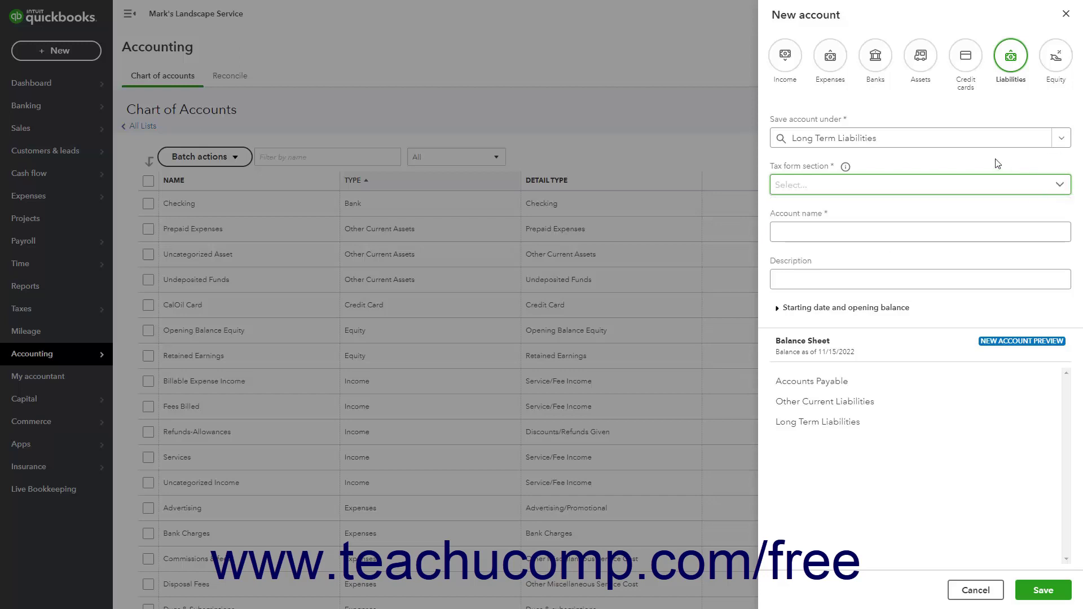
click(1066, 14)
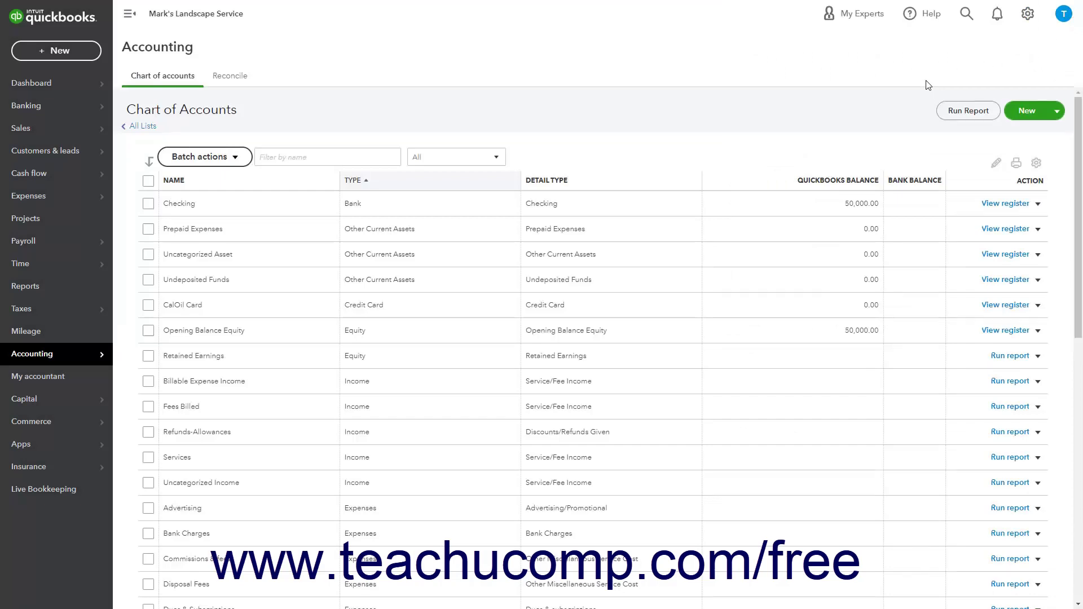
Reload Chart of accounts from the gear menu and start a blank new account.
click(1025, 16)
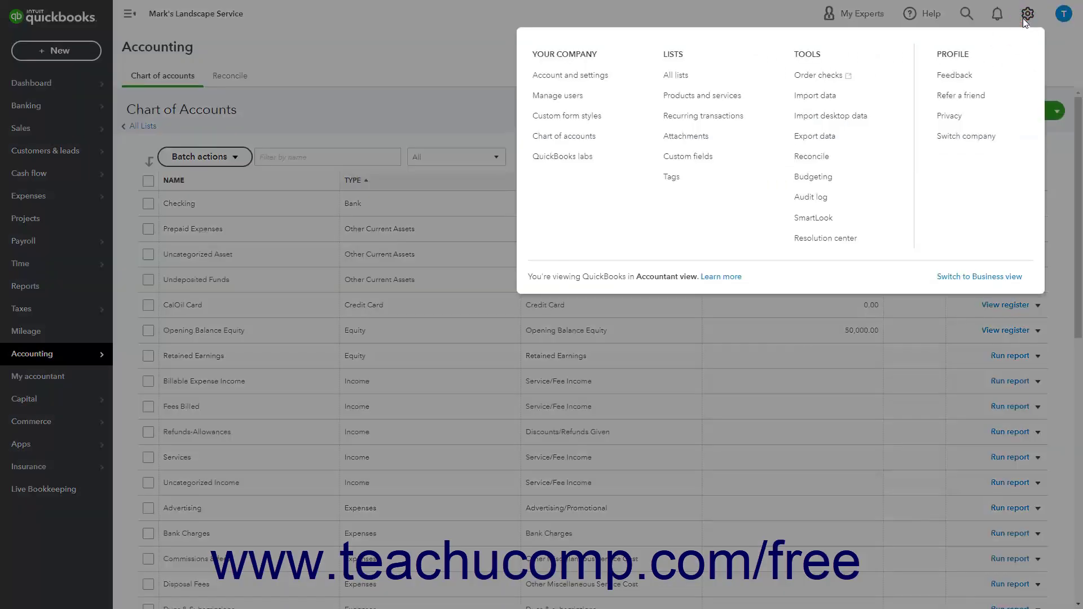
click(594, 140)
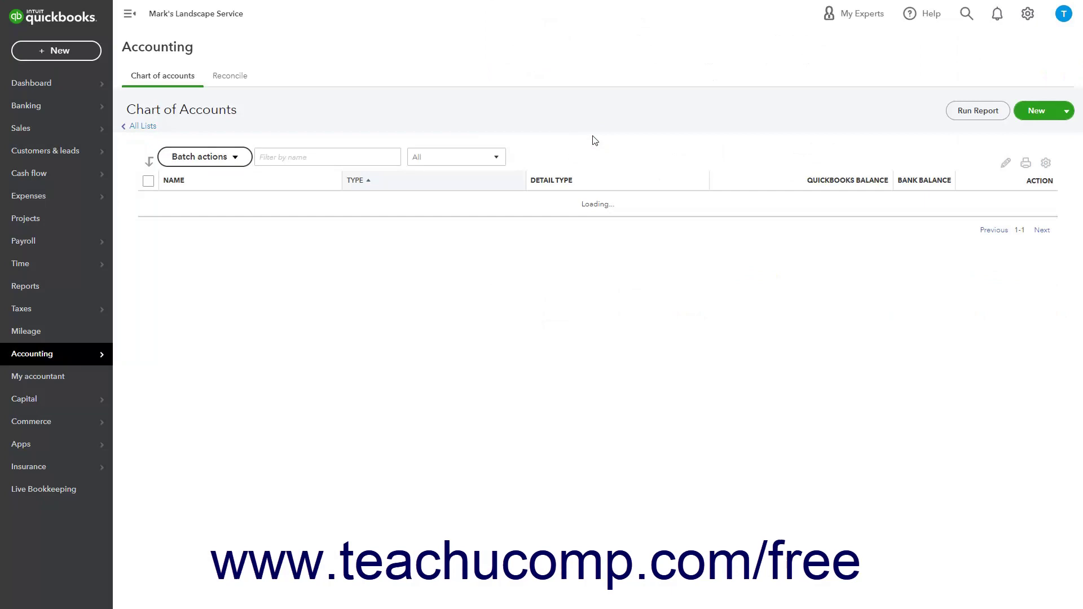
click(1017, 123)
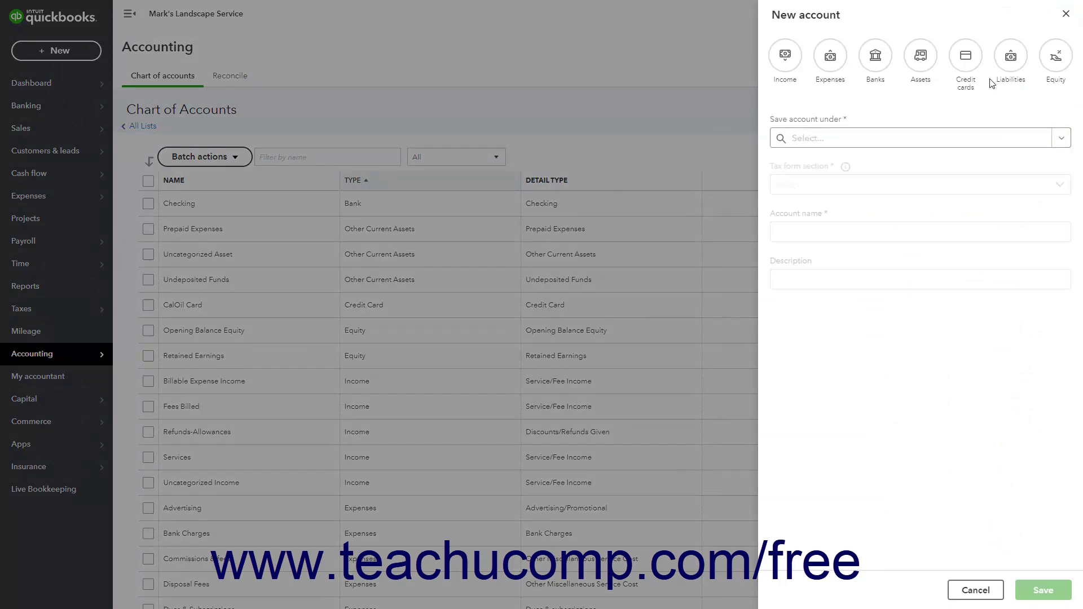
Set the new account's type to Assets, saved under Other Current Assets.
click(921, 66)
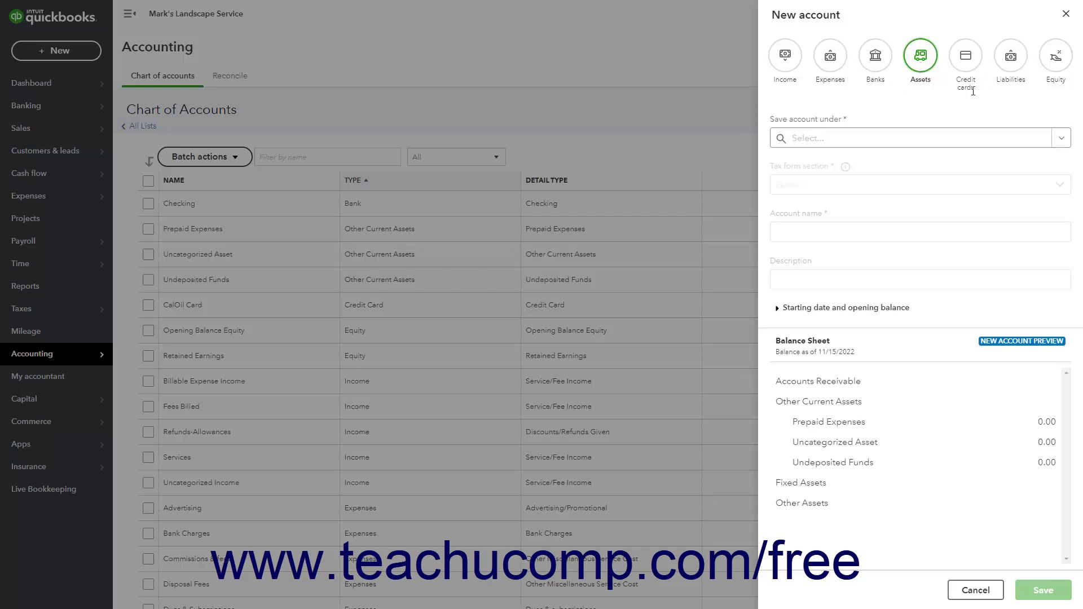
click(1056, 139)
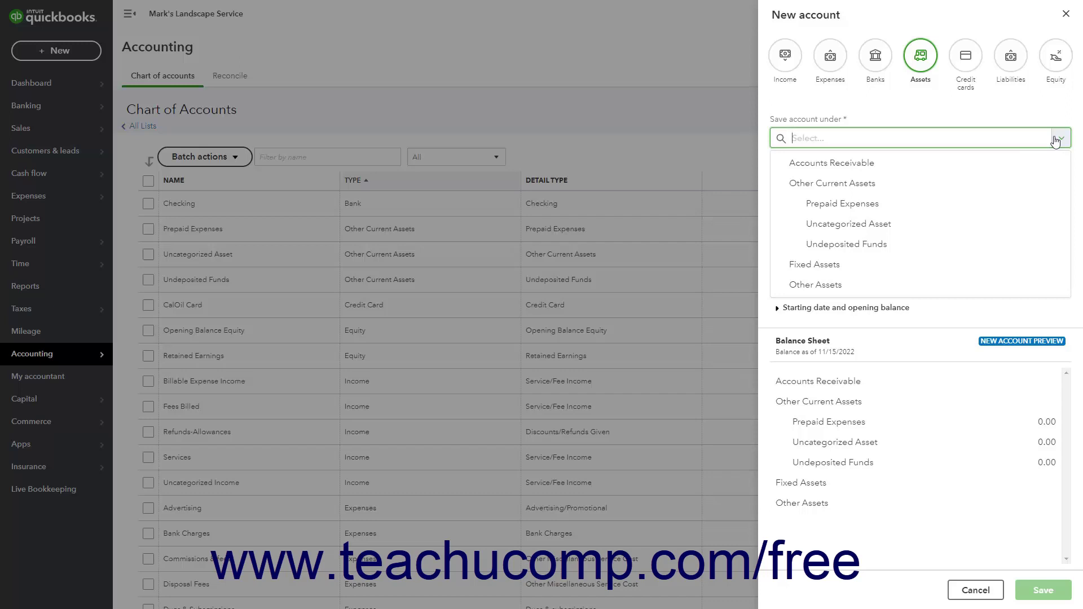
click(979, 182)
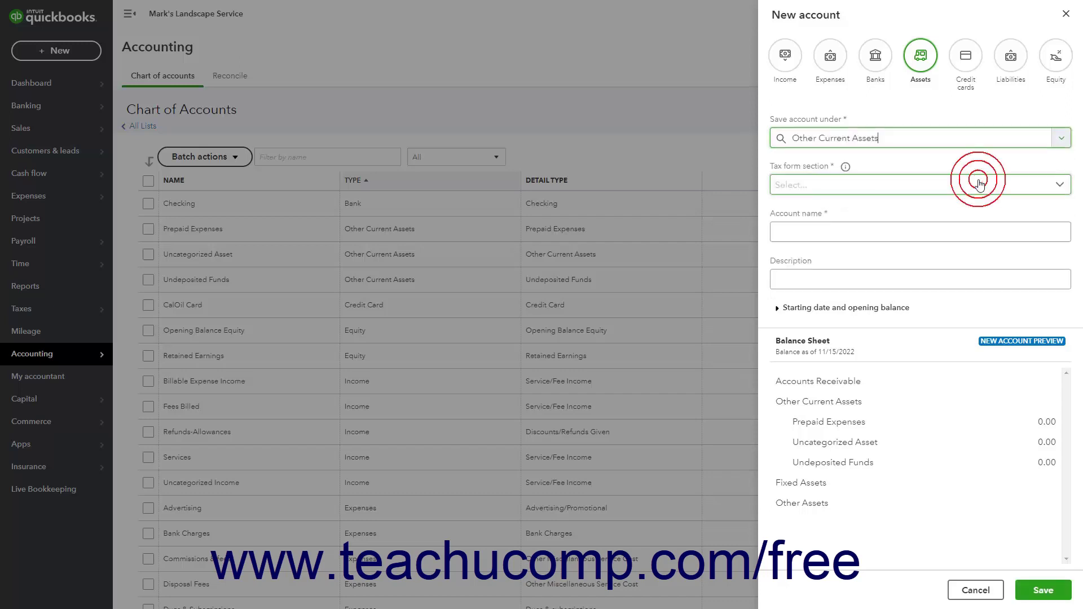
Set tax form section to Employee Cash Advances and name the account 'Employee Advances'.
click(1060, 190)
click(994, 248)
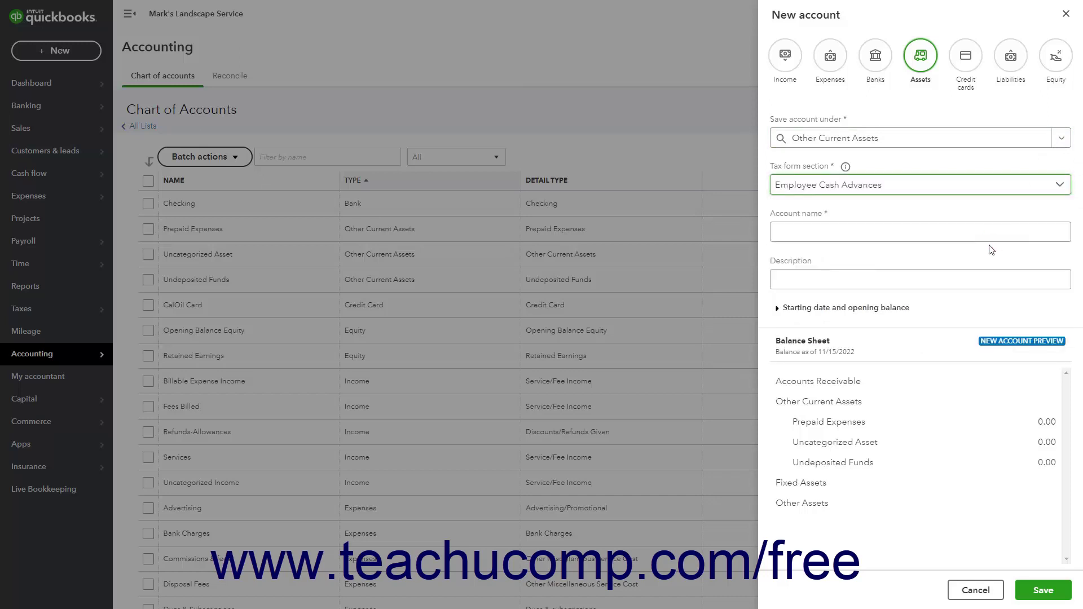
click(879, 234)
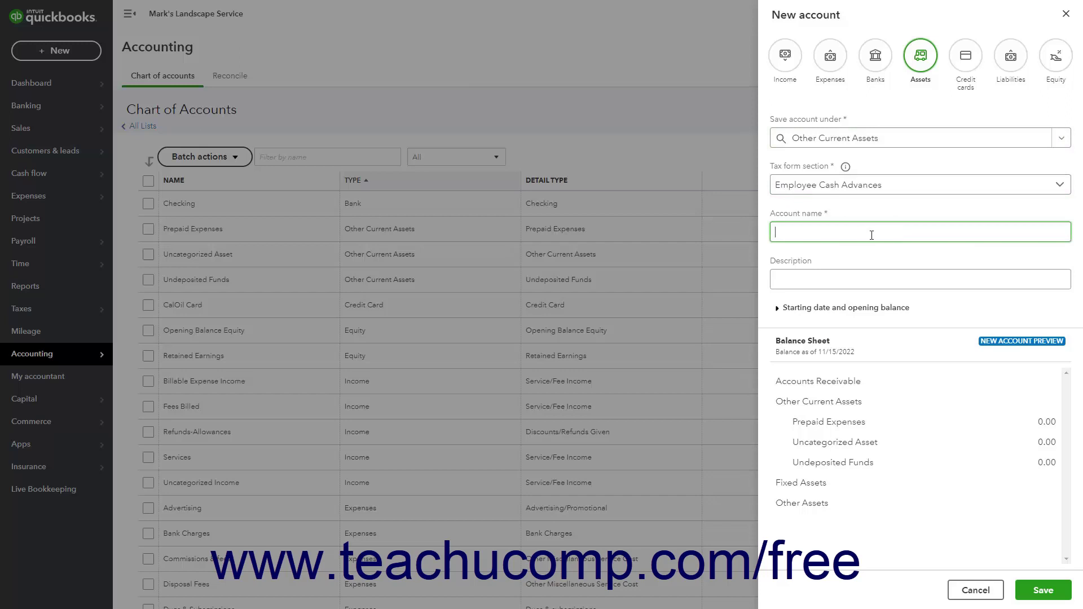
text(Employee Advances)
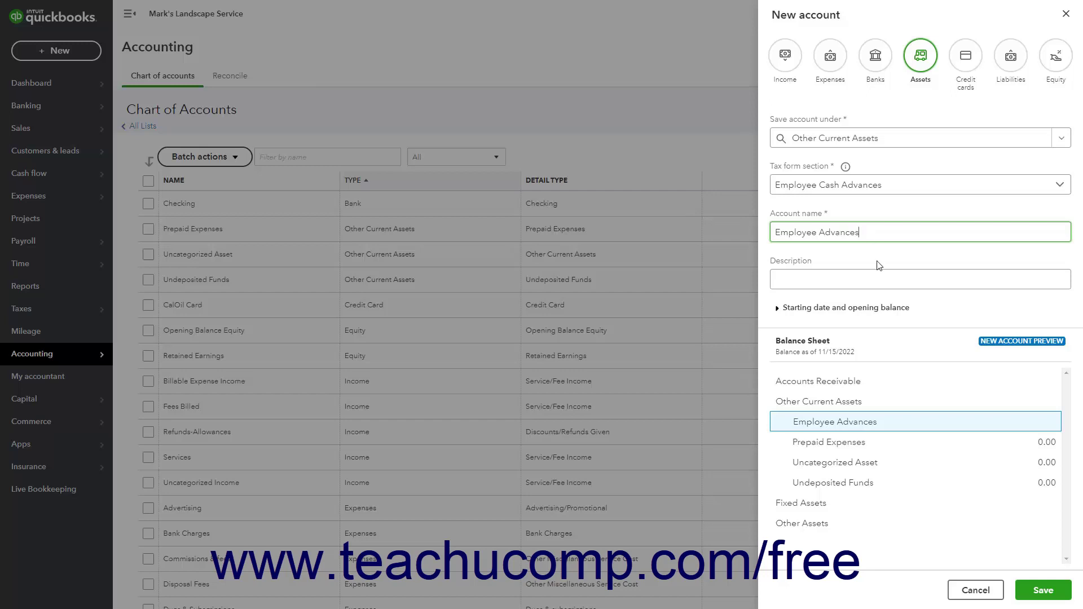
click(863, 278)
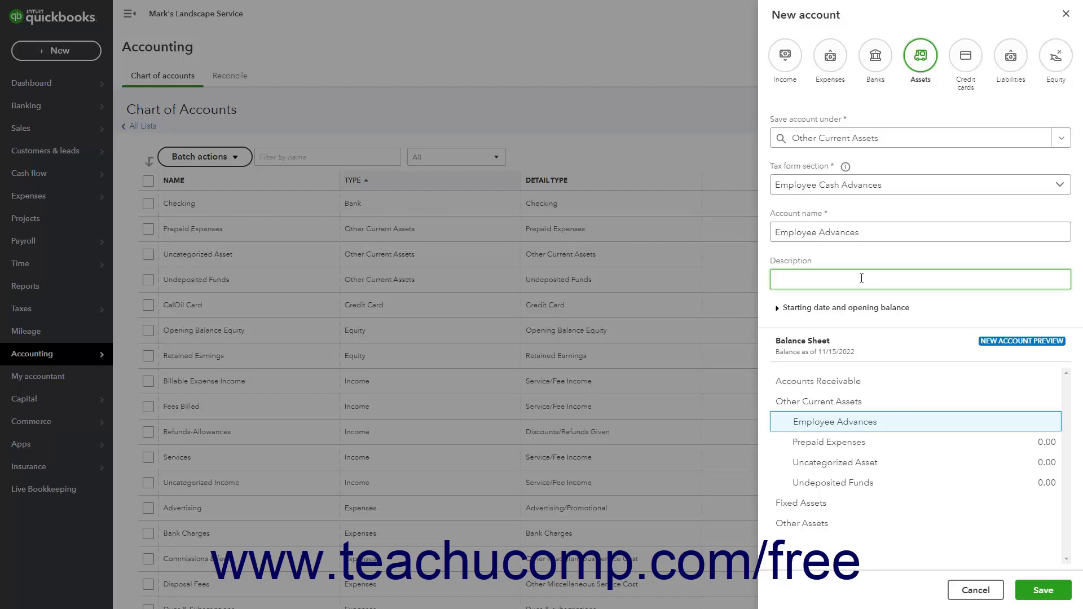
Set the starting date to Other date, 11/01/2022, leaving the opening balance empty.
click(783, 312)
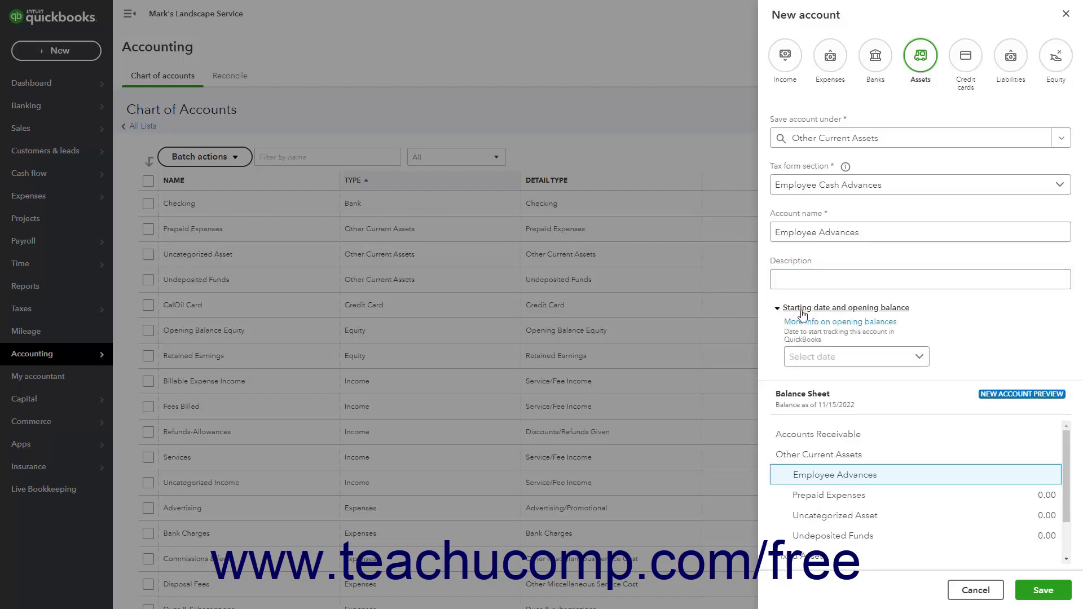
click(923, 356)
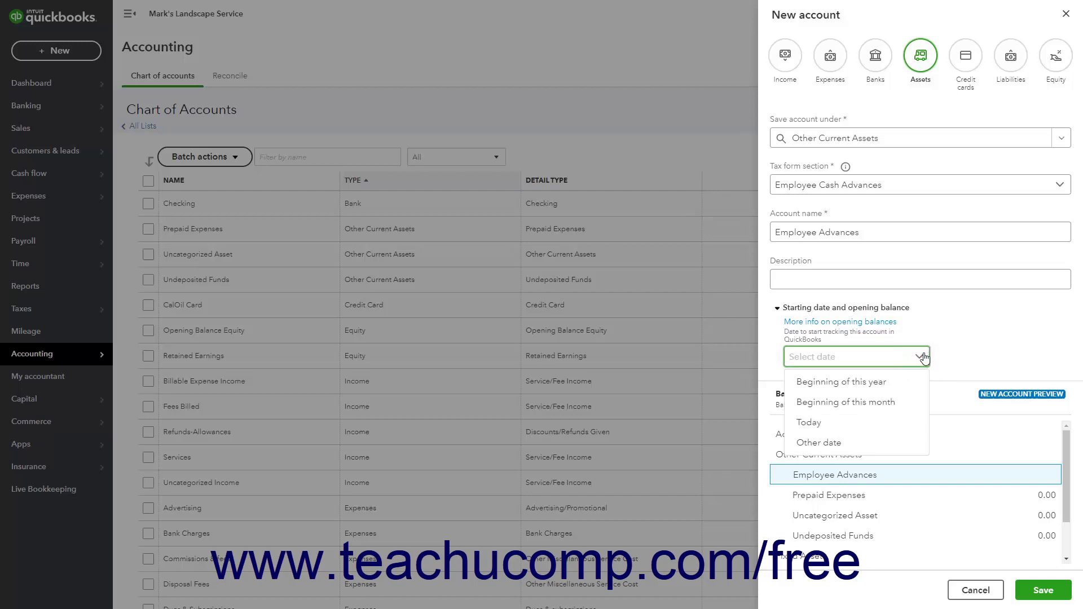
click(889, 441)
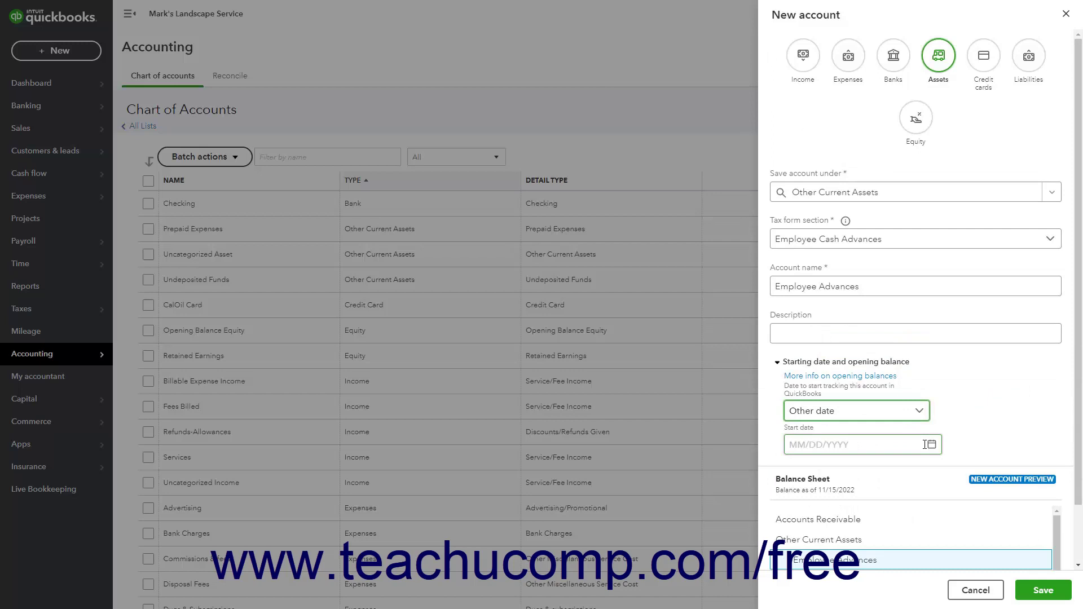
click(931, 445)
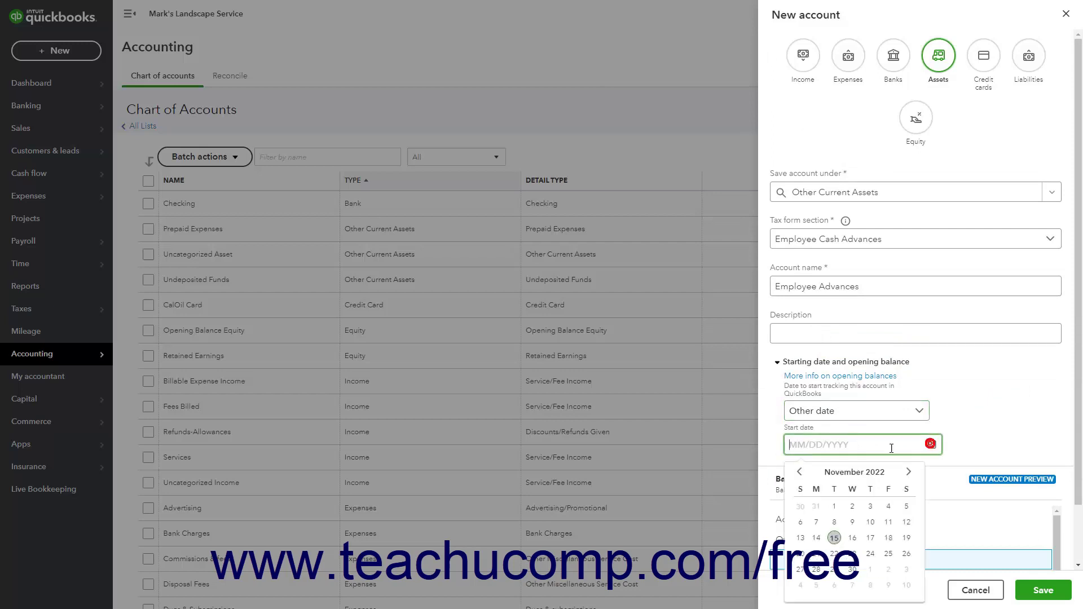
click(834, 506)
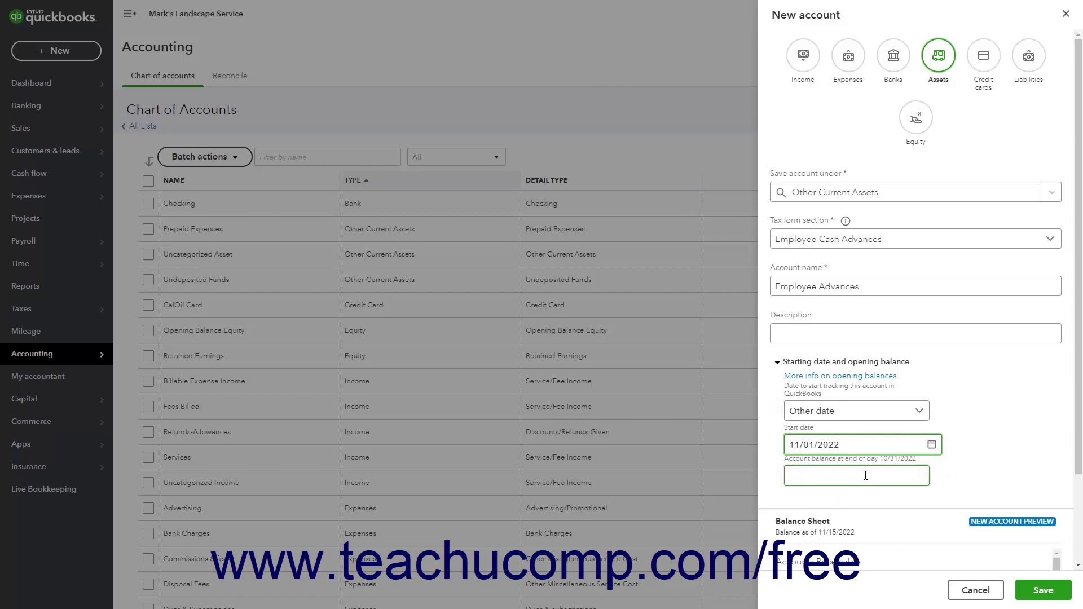
click(866, 476)
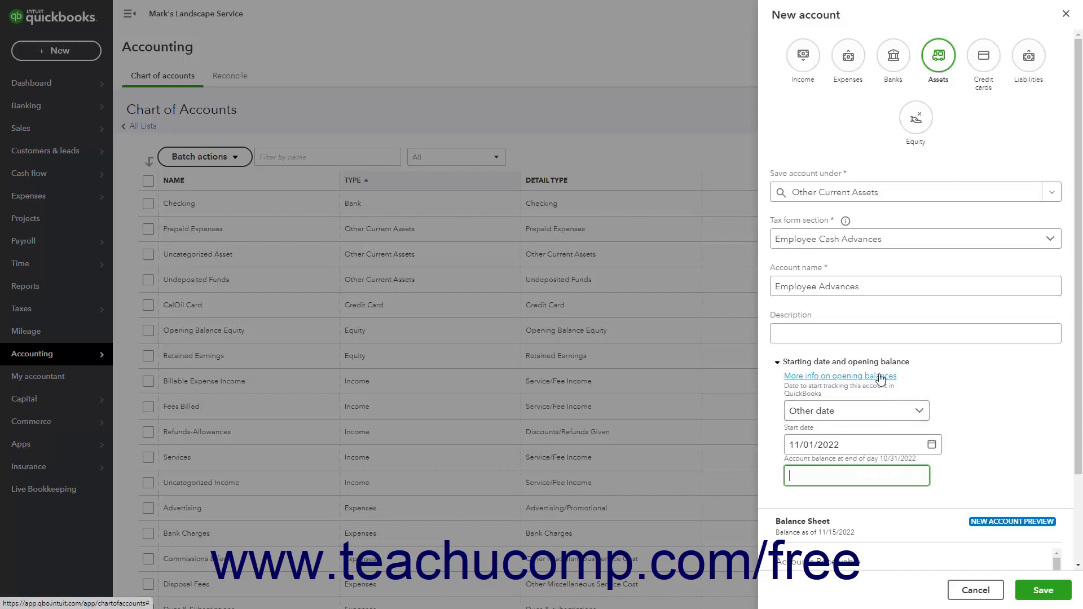
Save the Employee Advances account.
click(1046, 591)
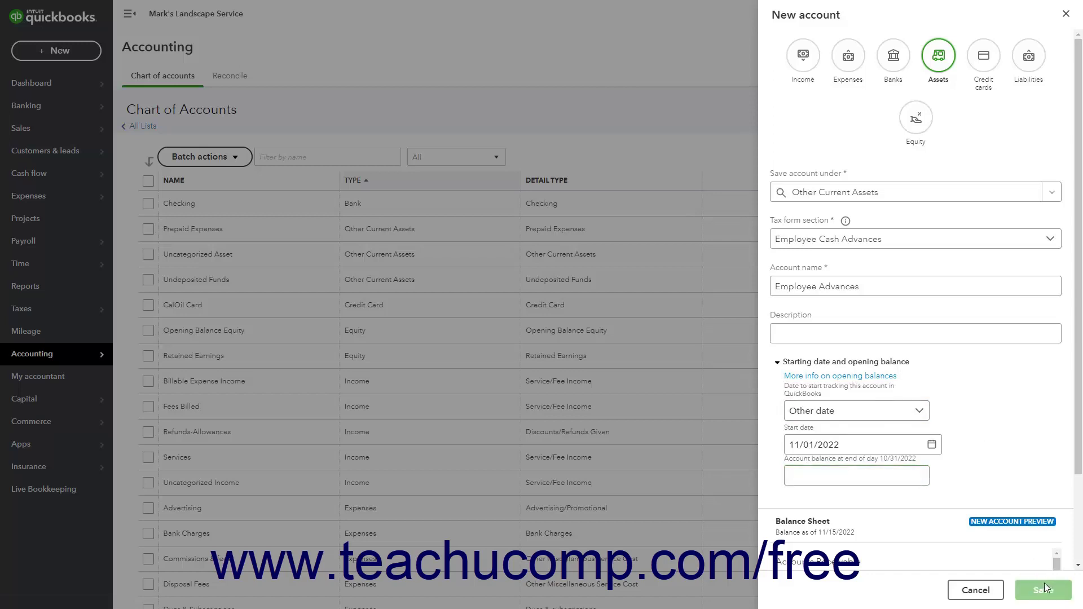